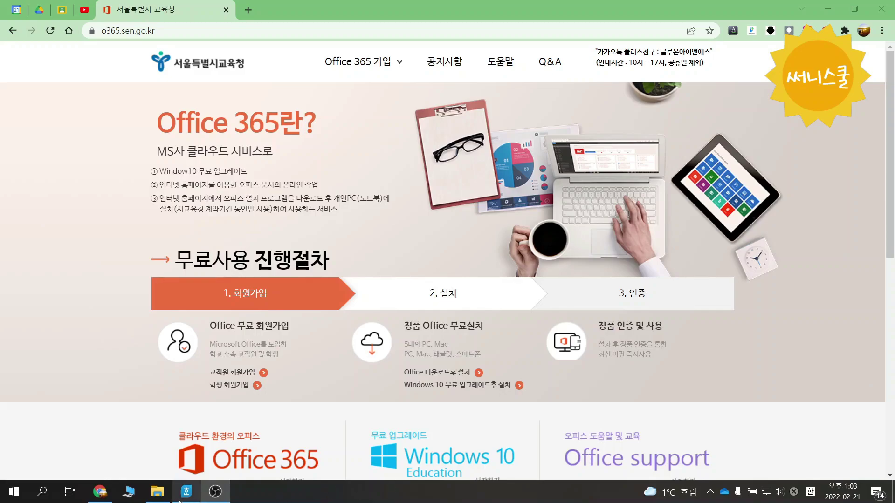
# Step: Open the OneDrive - 서울특별시교육청 folder in File Explorer and review which PC folders its backup settings cover
pyautogui.click(159, 496)
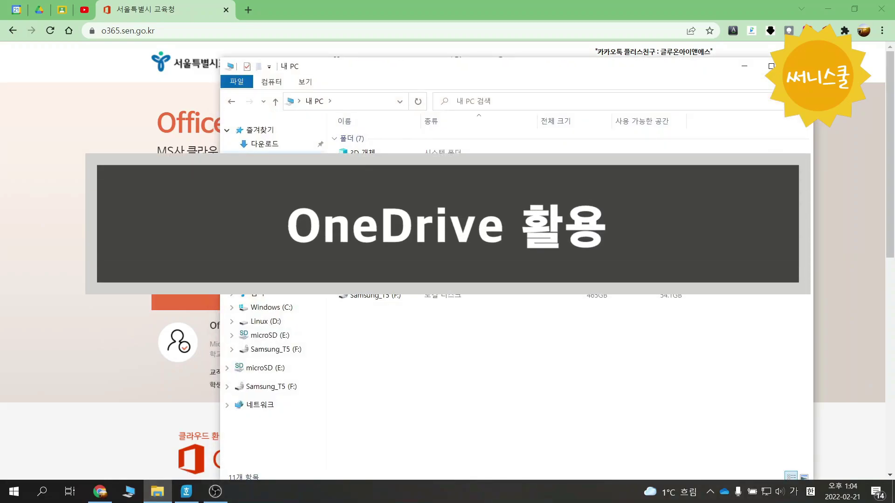
pyautogui.click(261, 176)
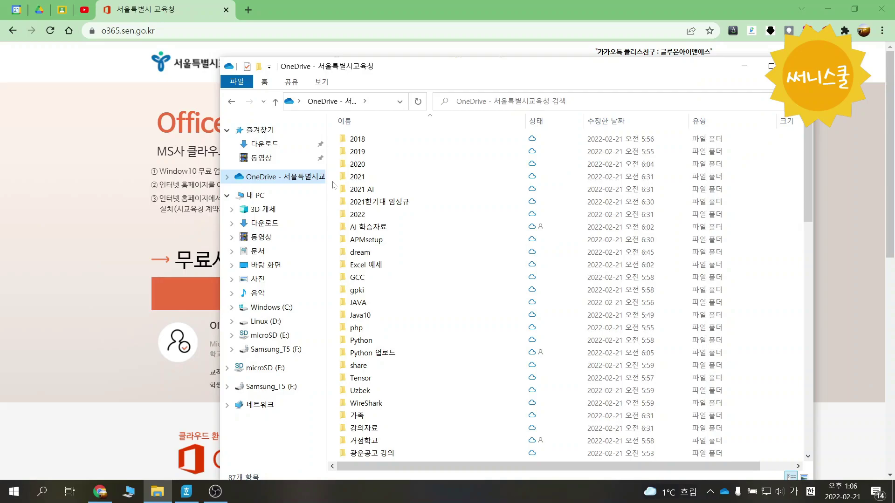
pyautogui.rightClick(259, 180)
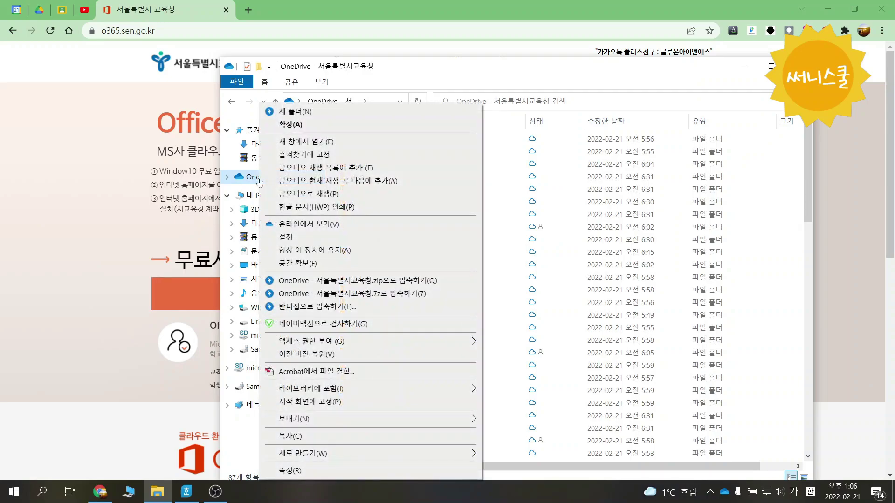
pyautogui.click(278, 237)
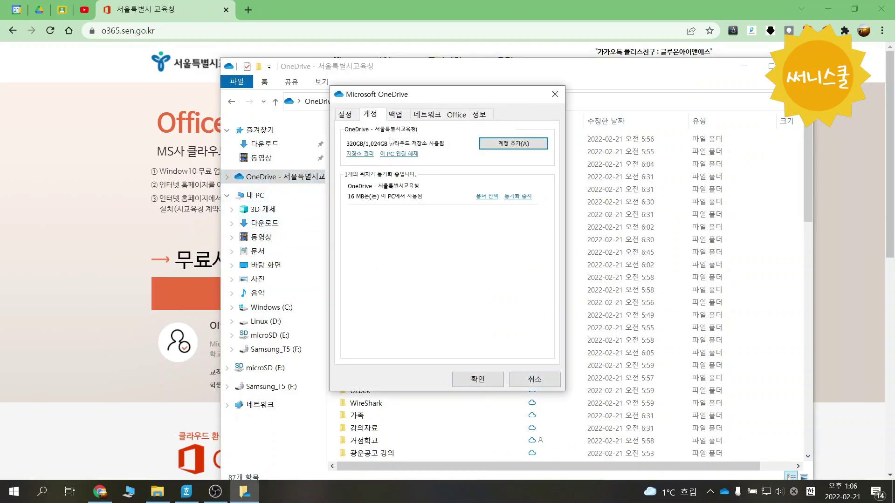
pyautogui.click(404, 118)
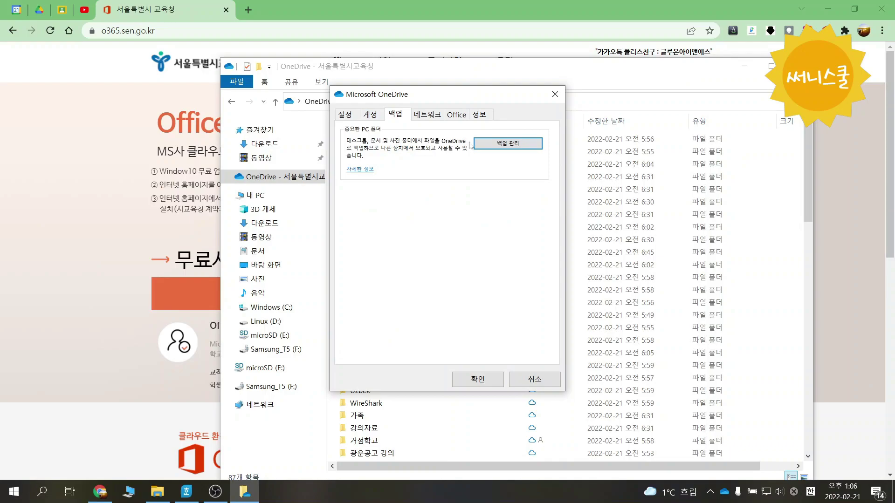
pyautogui.click(493, 144)
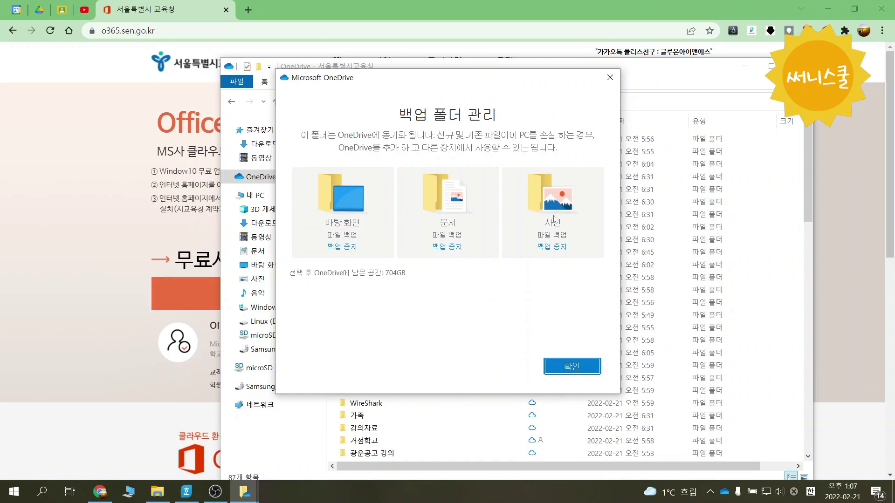
pyautogui.click(573, 365)
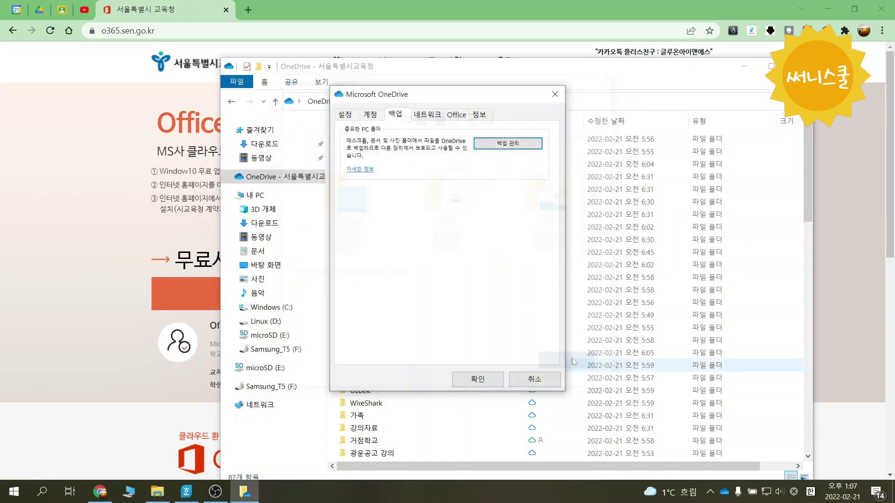
pyautogui.click(500, 378)
# Step: Browse the OneDrive 문서 folder down to Received Files inside CoolMessenger Files
pyautogui.scroll(-1, 517, 315)
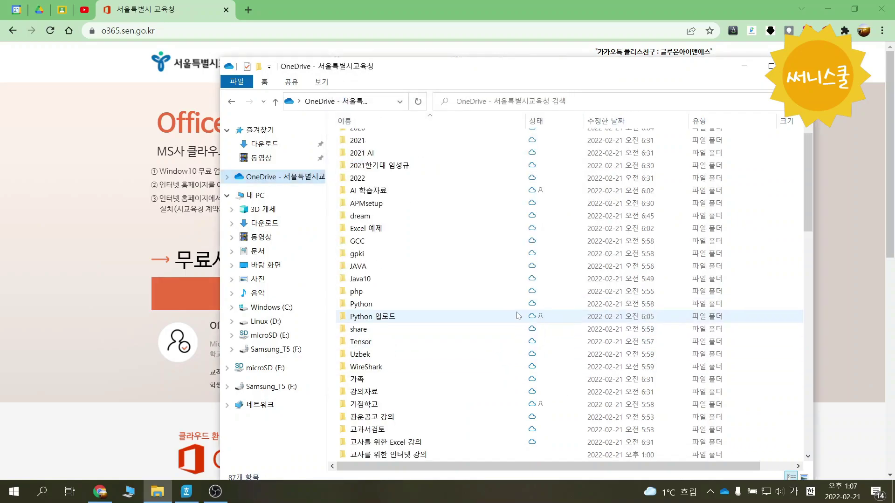
pyautogui.scroll(-7, 517, 316)
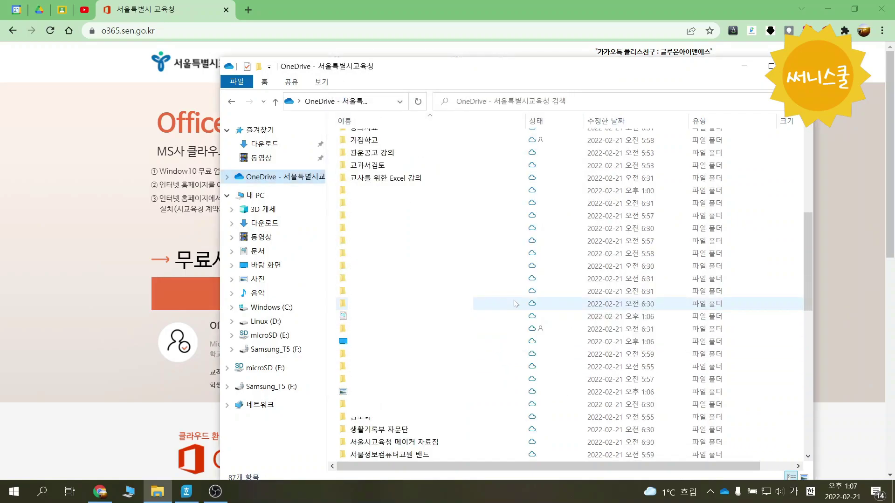
pyautogui.click(499, 315)
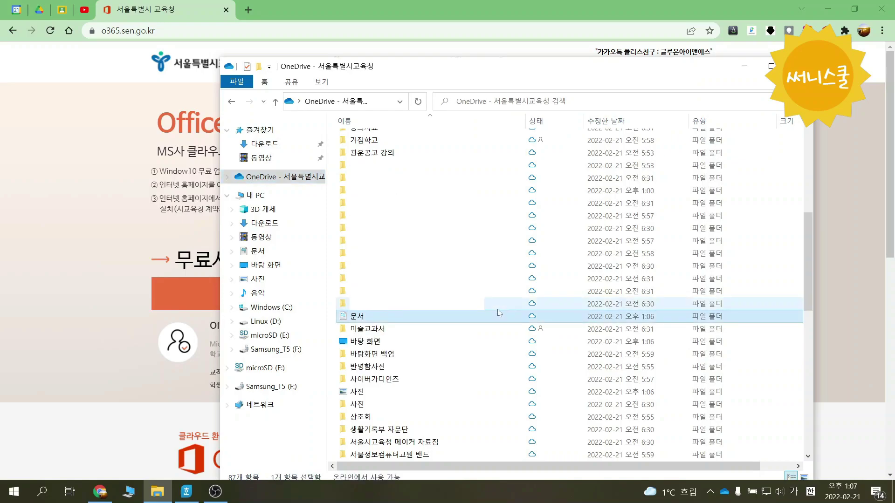
pyautogui.doubleClick(497, 317)
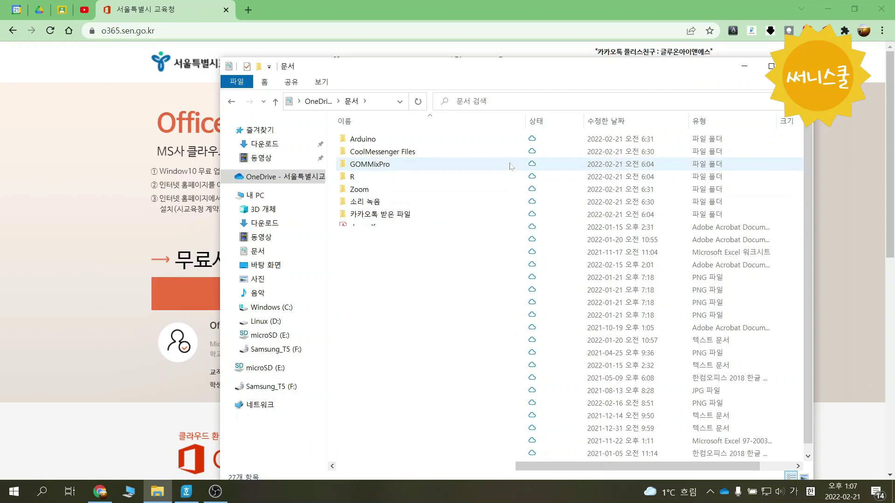
pyautogui.click(510, 158)
pyautogui.doubleClick(510, 158)
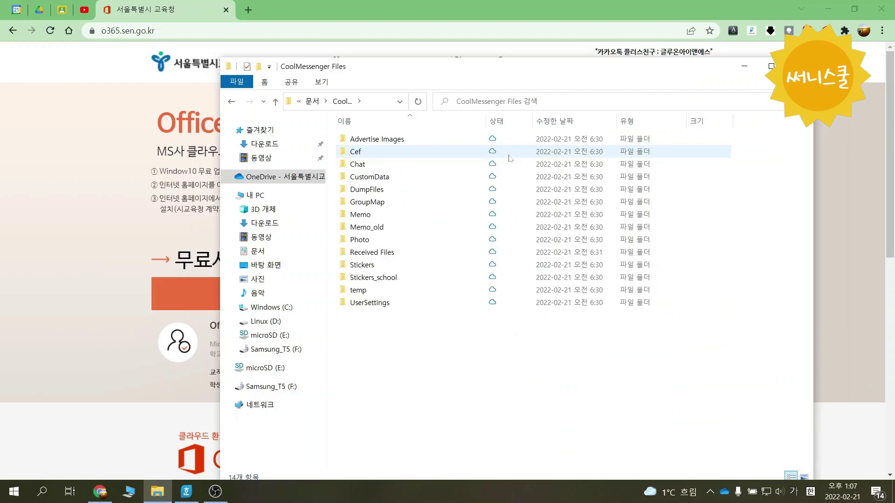
pyautogui.doubleClick(460, 253)
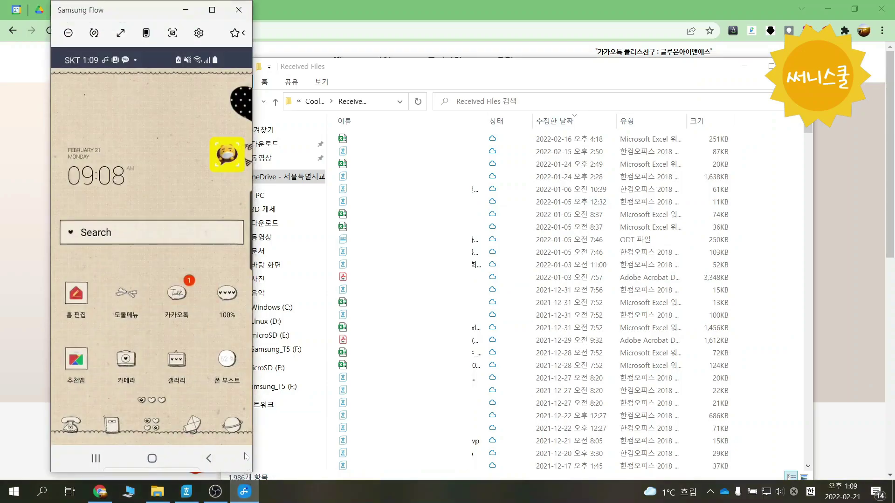
# Step: Switch to the phone mirrored in Samsung Flow and launch the OneDrive app from the MS app folder
pyautogui.click(158, 424)
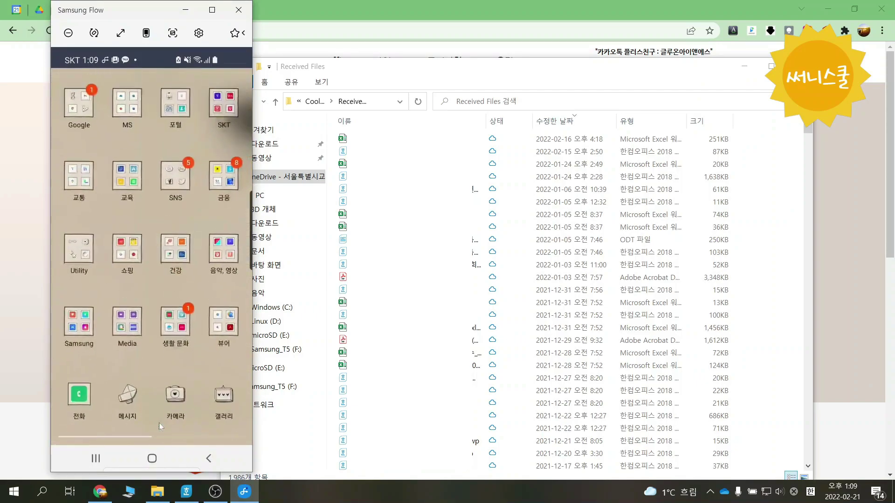
pyautogui.click(138, 113)
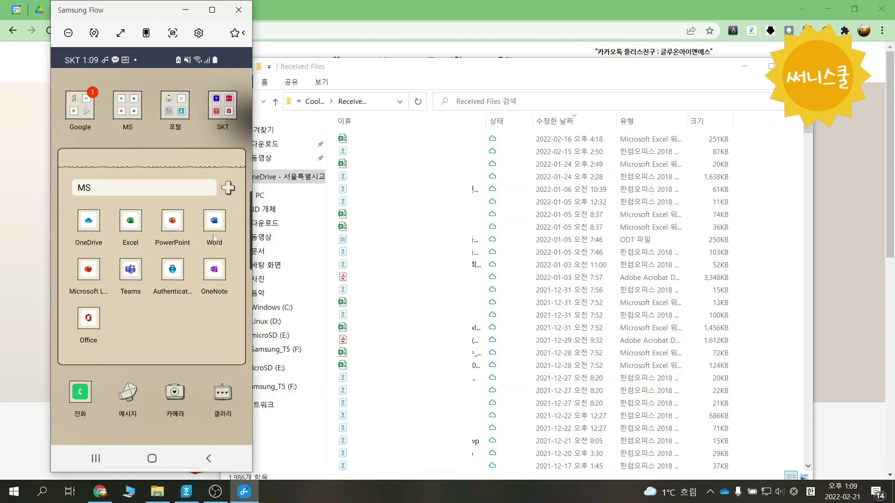
pyautogui.click(94, 225)
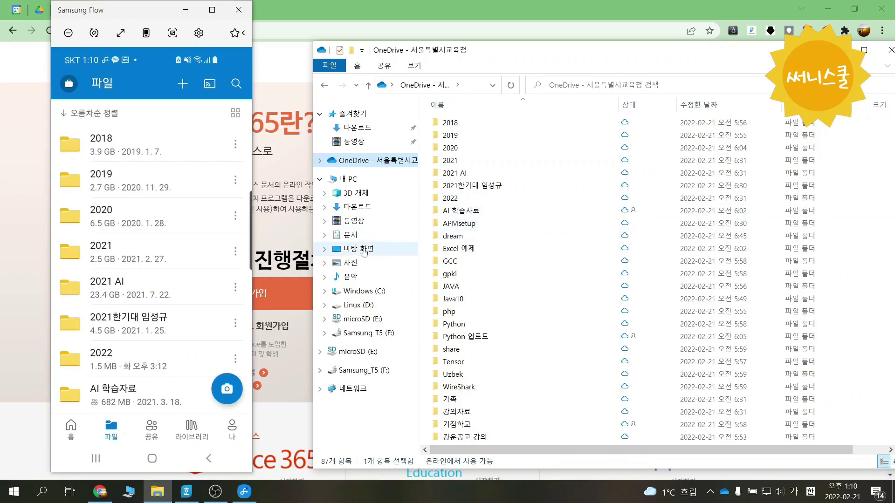
# Step: Open the 11날짜 계산 workbook from the phone's Excel 예제 folder in Excel, and close the phone mirror after viewing it
pyautogui.scroll(-5, 221, 295)
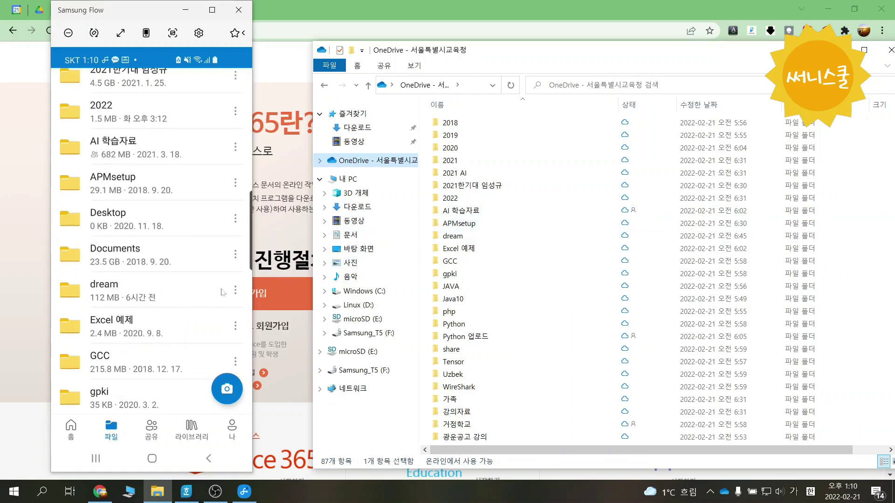
pyautogui.click(202, 316)
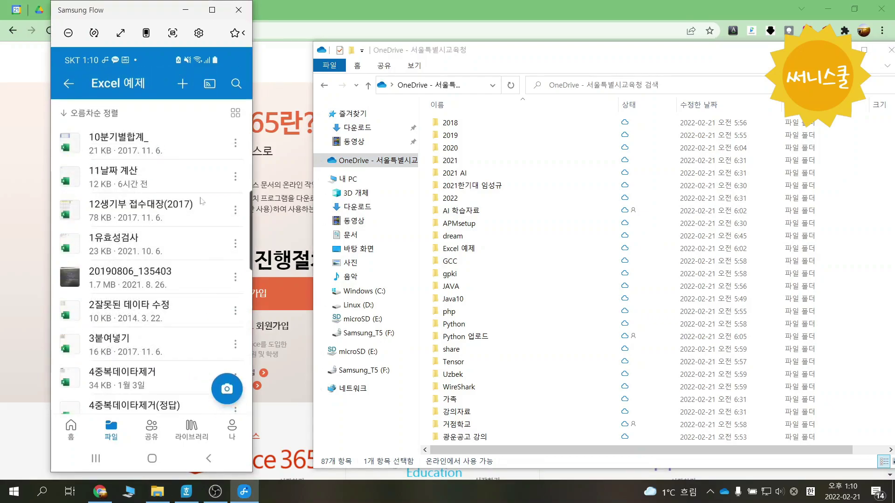
pyautogui.click(192, 182)
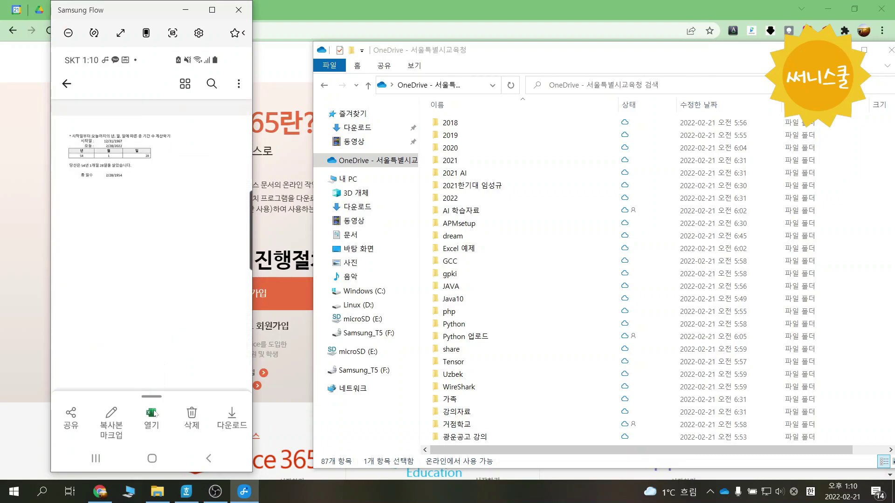
pyautogui.click(155, 414)
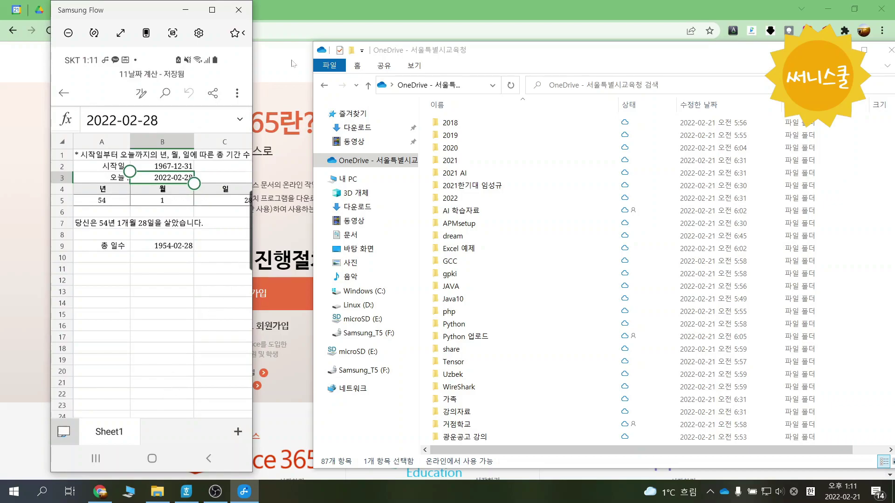
pyautogui.click(238, 10)
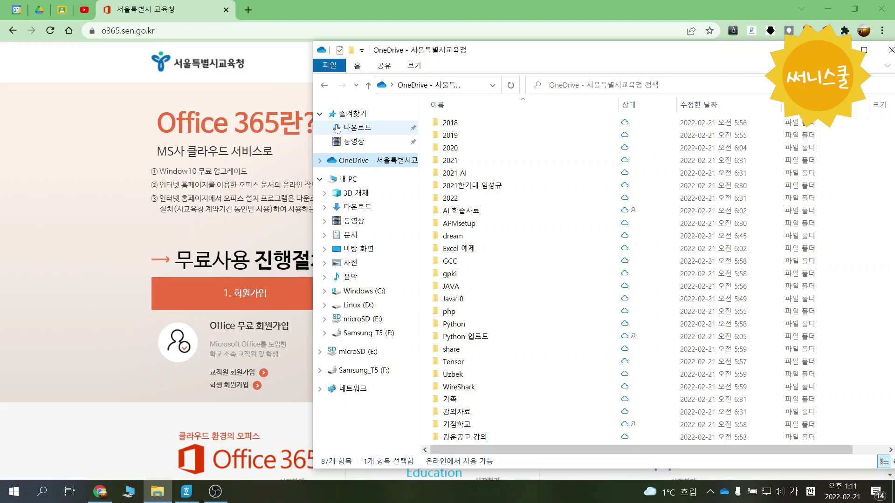
# Step: Open the sharing dialog of a OneDrive folder, view the link permission options, and close it without sending a link
pyautogui.scroll(-5, 503, 154)
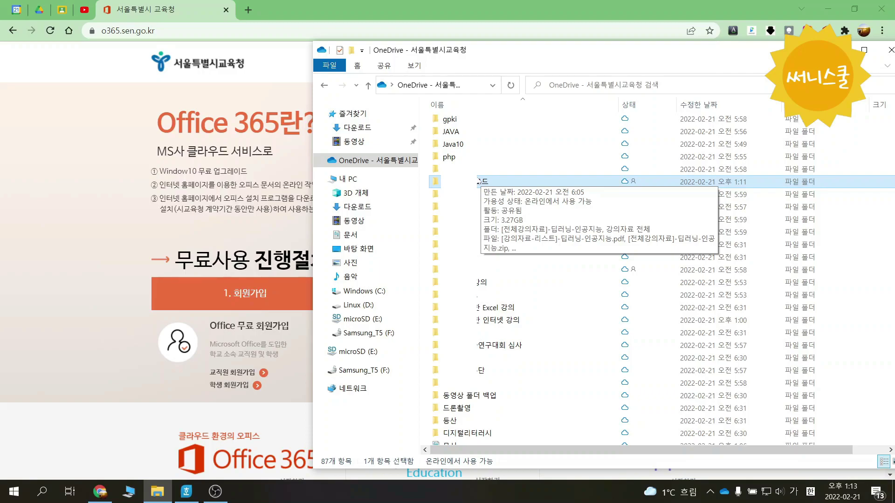
pyautogui.rightClick(478, 181)
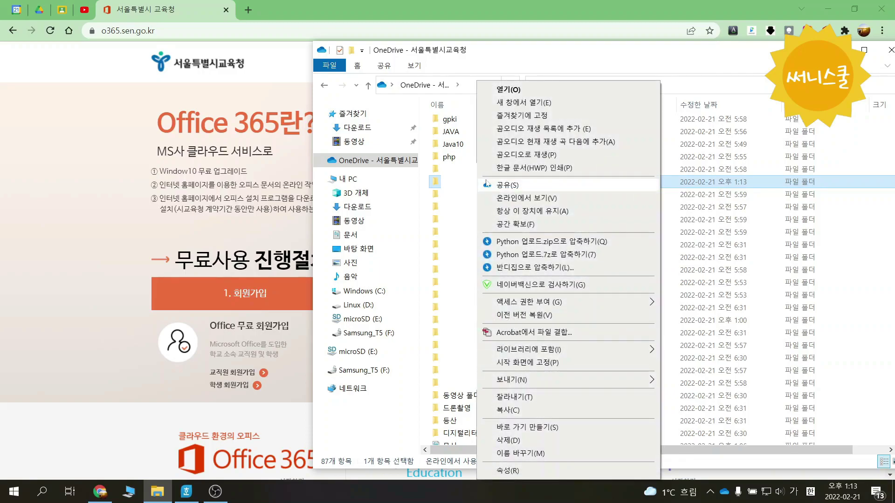
pyautogui.click(490, 183)
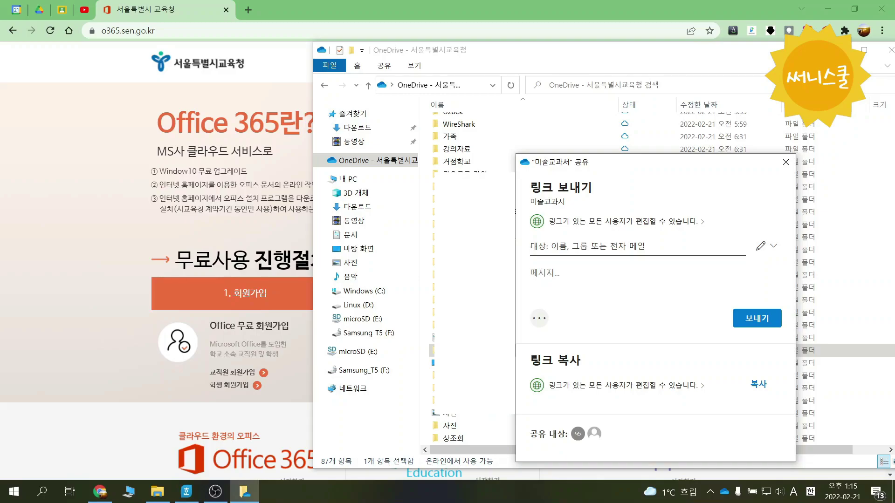
pyautogui.click(767, 246)
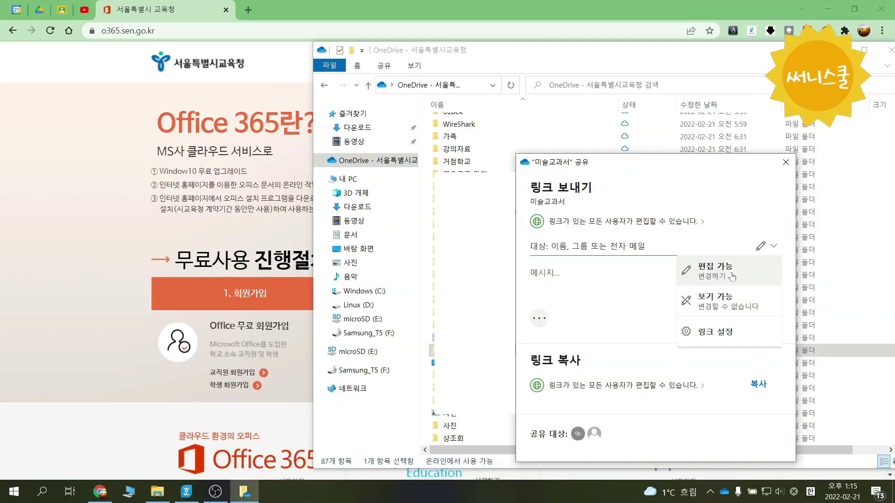
pyautogui.click(786, 168)
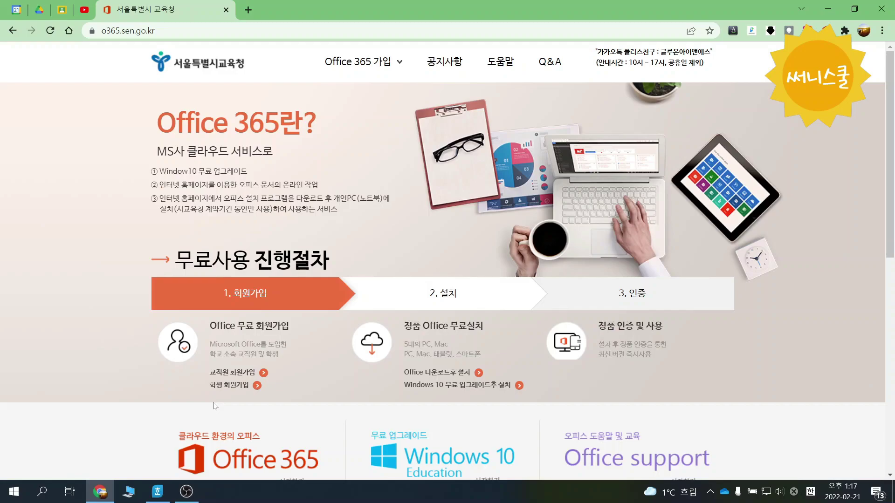
# Step: Switch to the Hangul document with the school's sign-up code and site address, review it, and return to the Office 365 site
pyautogui.hotkey('alt', 'Tab')
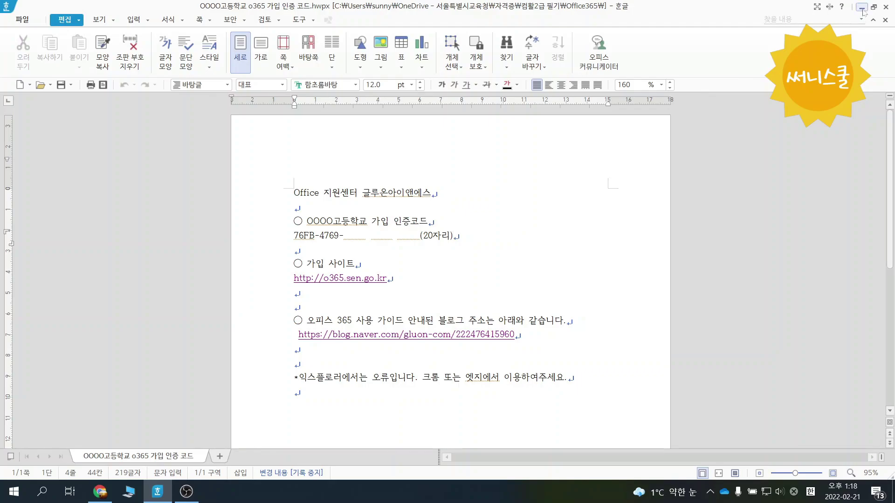
pyautogui.click(862, 8)
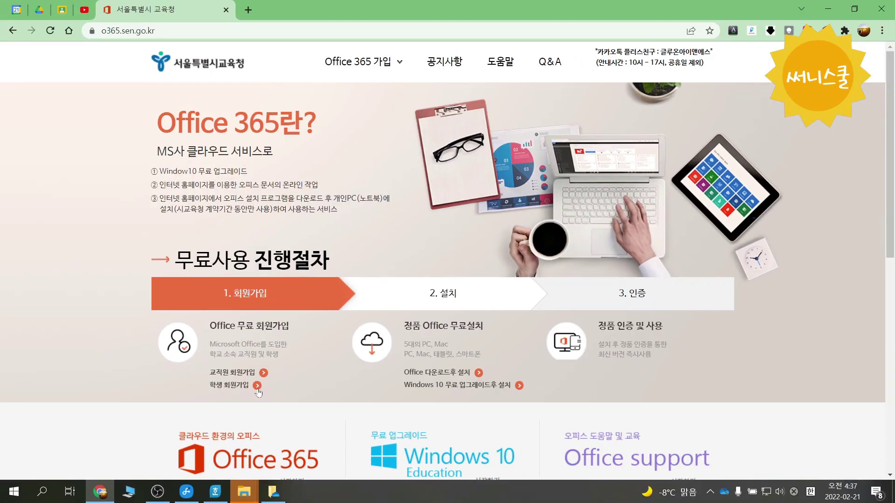
# Step: Start the staff (교직원) Office 365 sign-up, agree to the personal information terms, and continue to user verification
pyautogui.click(249, 373)
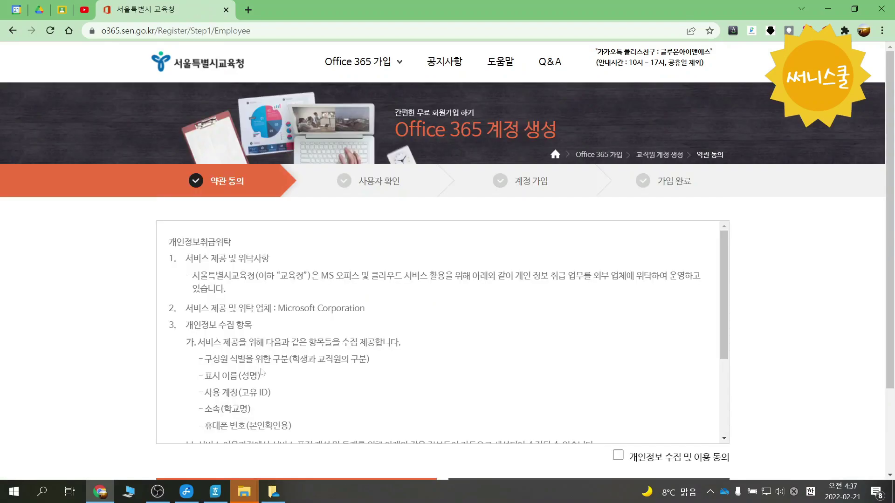
pyautogui.scroll(-3, 261, 372)
pyautogui.click(618, 455)
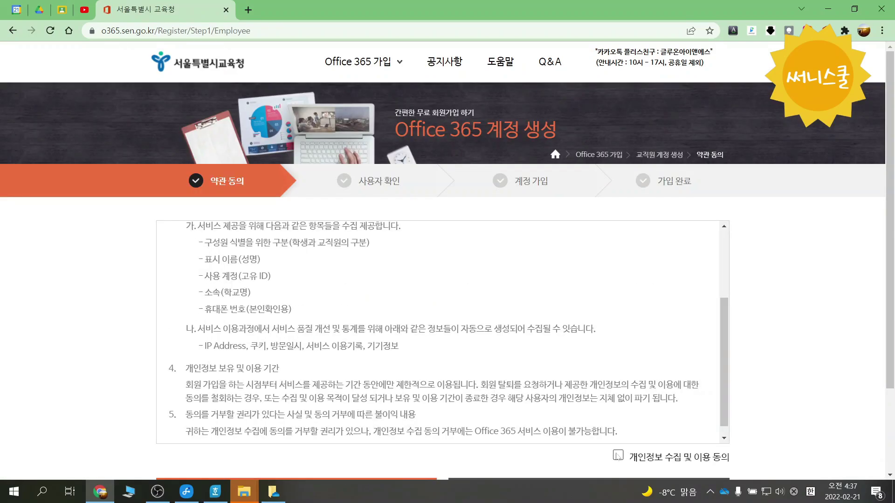
pyautogui.scroll(-3, 411, 399)
pyautogui.click(411, 398)
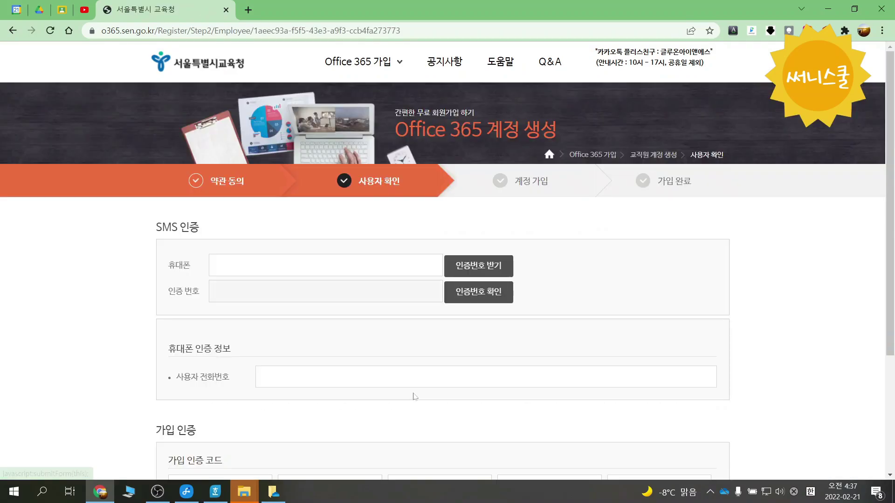
# Step: Request an SMS verification code for the staff member's mobile number, enter the received code, and confirm it
pyautogui.write('010')
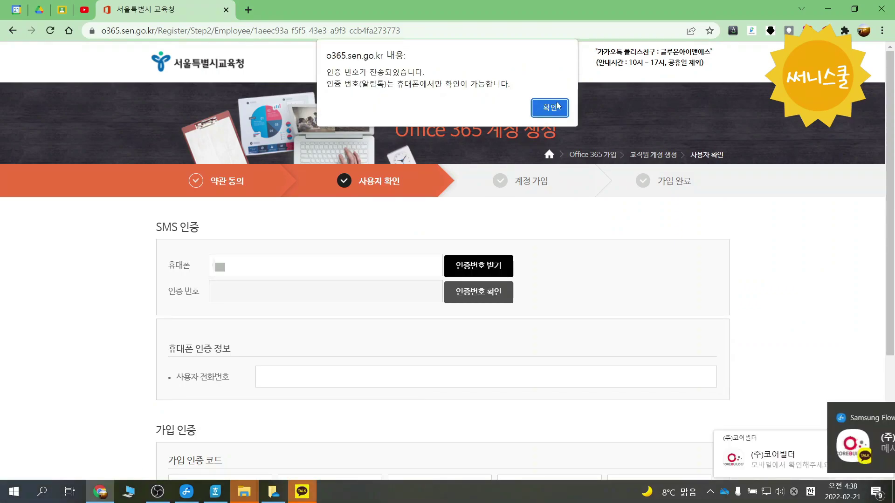
pyautogui.click(557, 106)
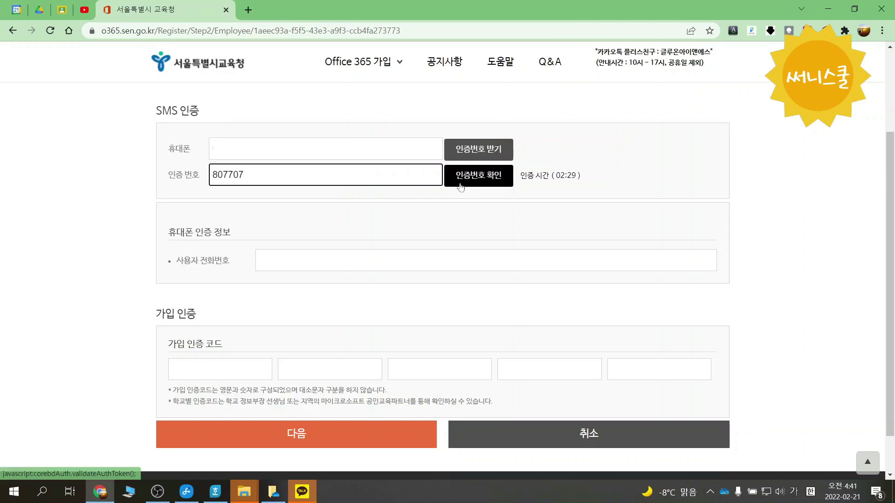
pyautogui.click(460, 187)
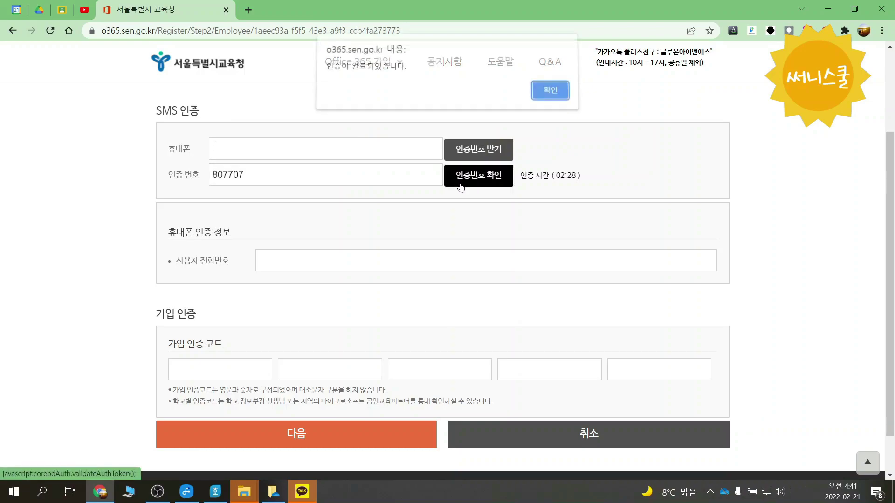
pyautogui.click(540, 101)
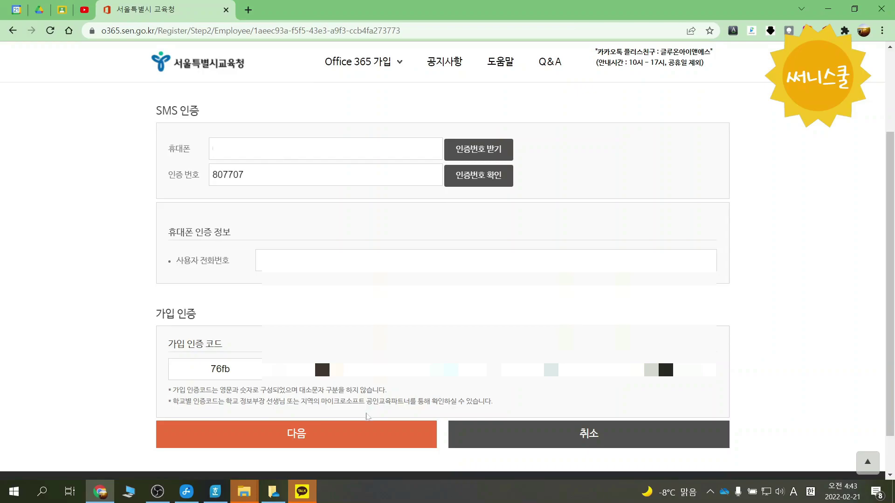
# Step: Submit the user verification, choose the available account ID sunny, set and confirm the account password, and complete the sign-up
pyautogui.click(343, 436)
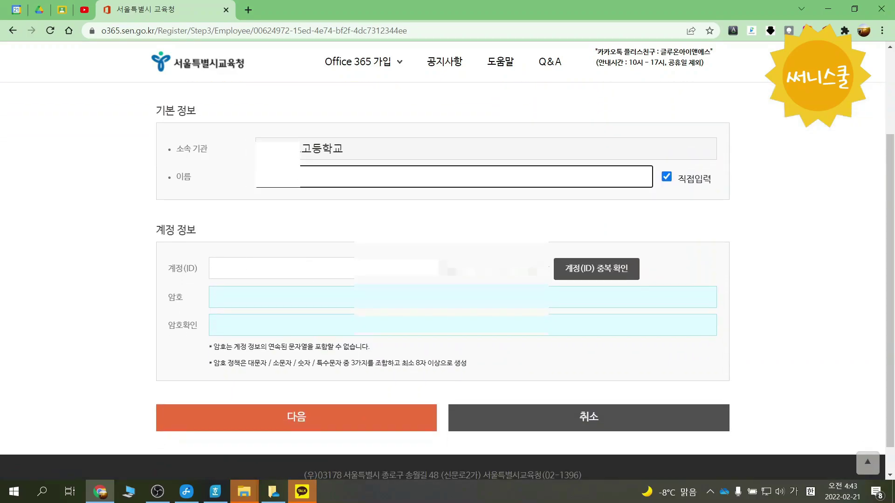
pyautogui.click(325, 268)
pyautogui.write('sunny')
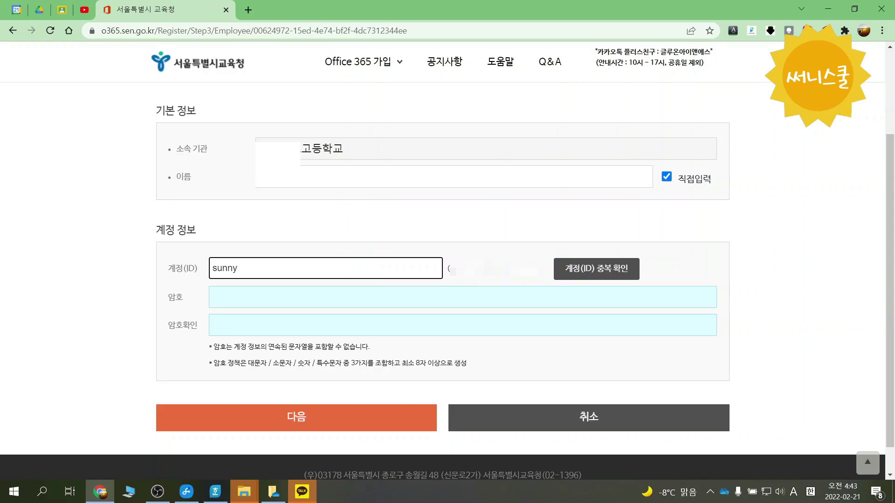
pyautogui.click(566, 270)
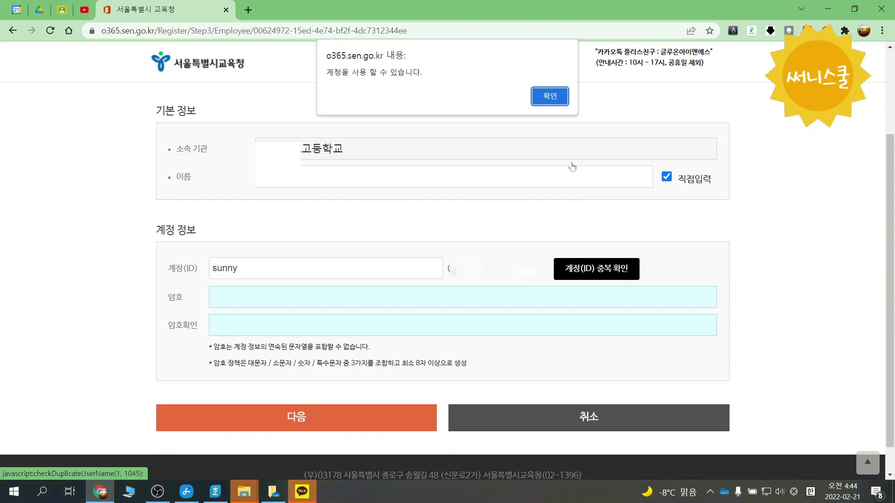
pyautogui.click(554, 98)
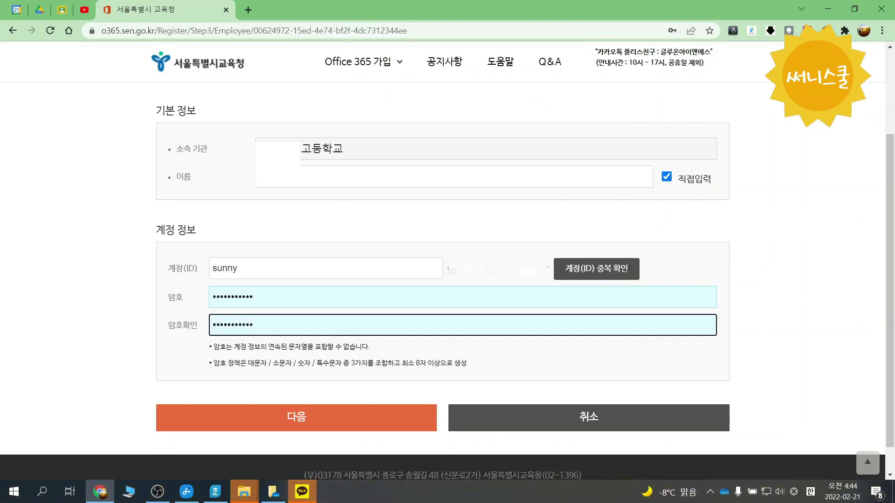
pyautogui.click(293, 411)
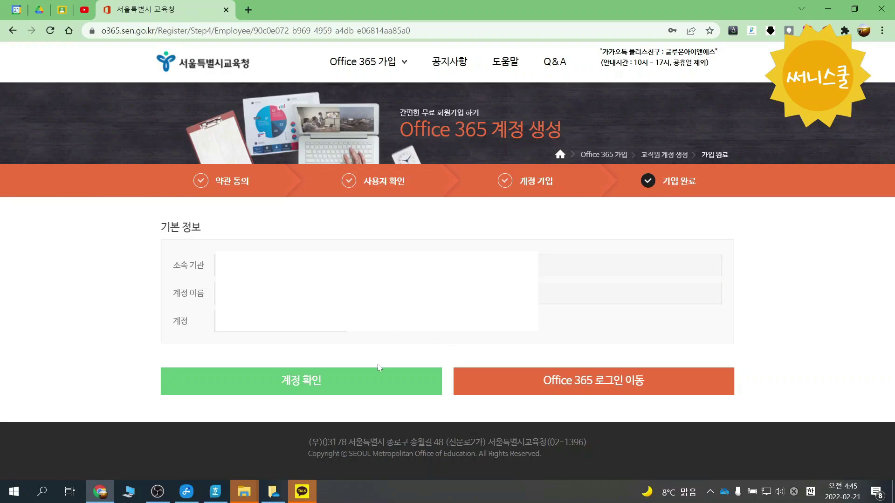
# Step: View the account information check page and return to the Office 365 site's home page
pyautogui.click(354, 387)
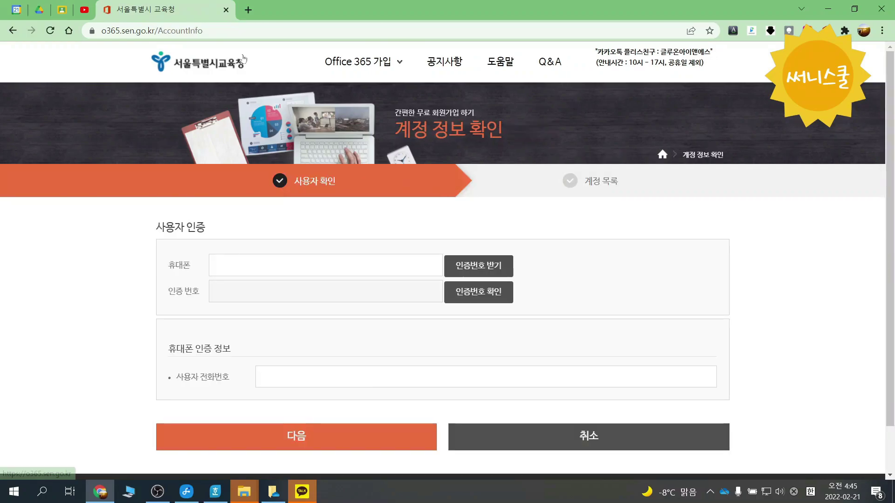
pyautogui.click(234, 64)
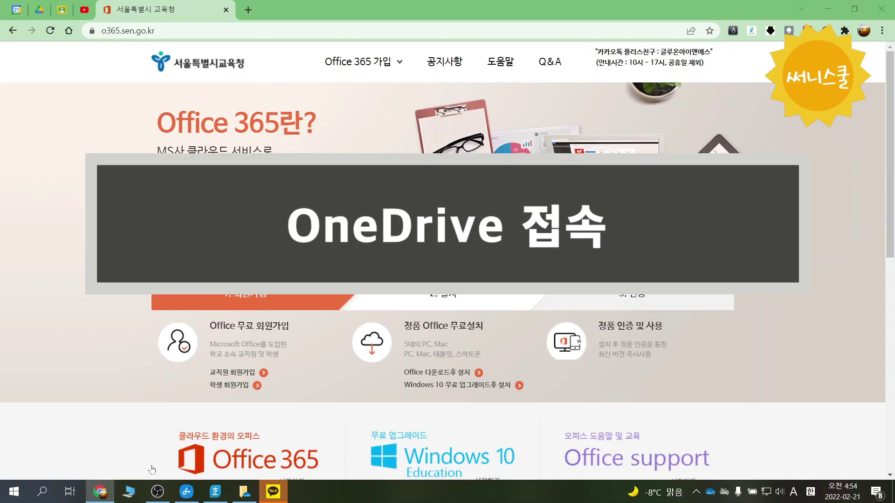
# Step: Show this PC's drives in File Explorer, search Windows for onedrive, and launch the OneDrive app
pyautogui.press('super+e')
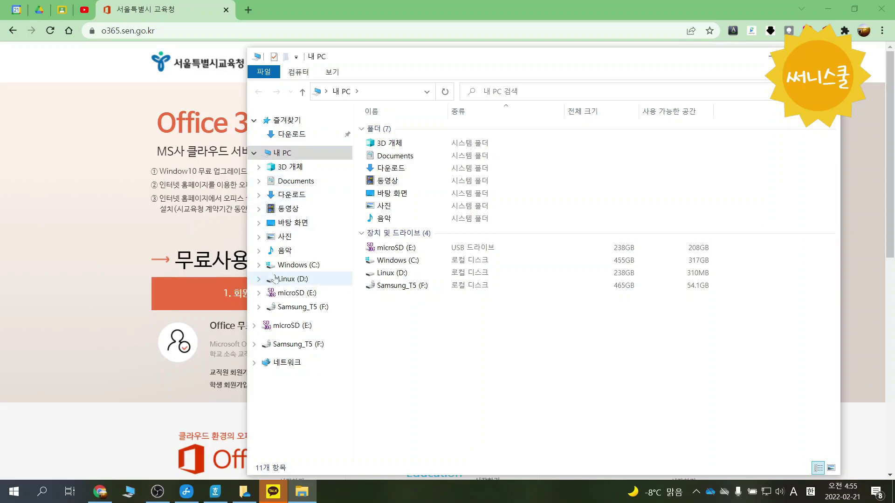
pyautogui.press('super')
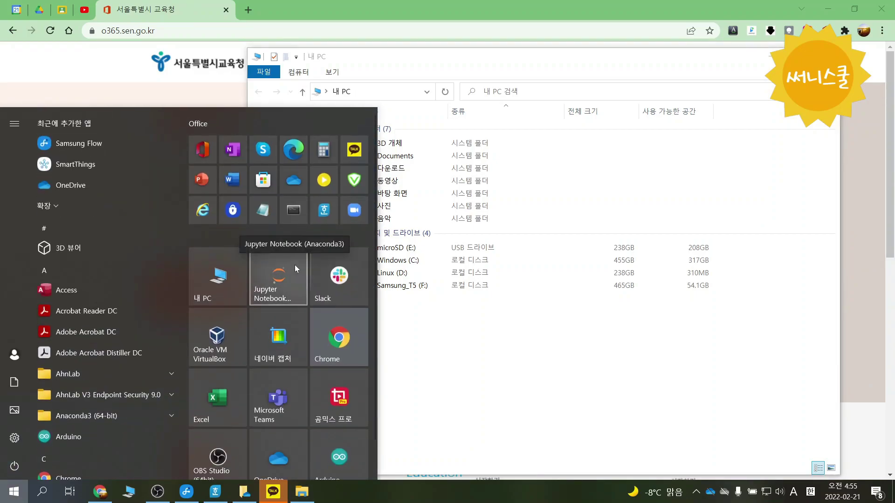
pyautogui.write('oned')
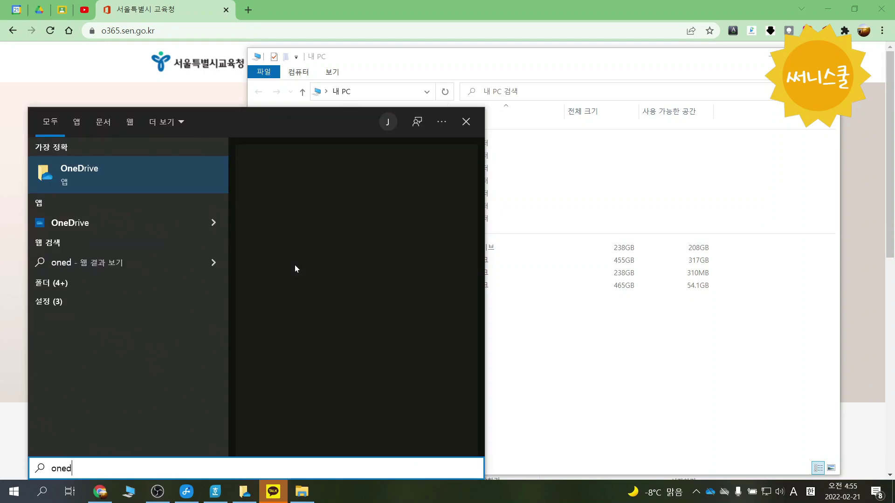
pyautogui.write('rive')
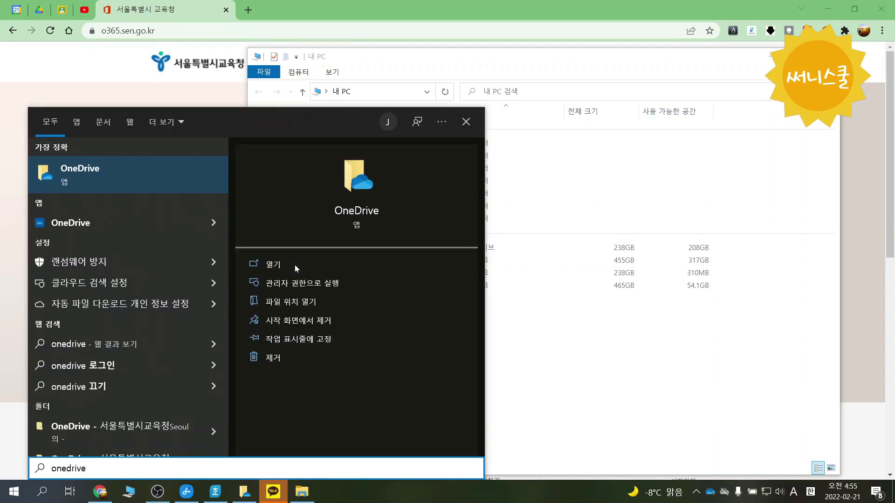
pyautogui.click(294, 265)
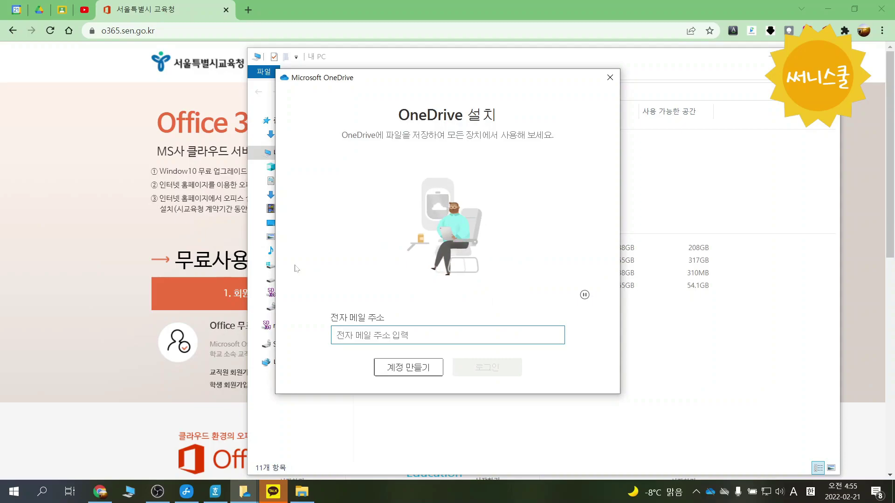
# Step: Sign in to OneDrive with the account's e-mail and password, and choose to use the existing OneDrive folder (이 폴더 사용)
pyautogui.press('Return')
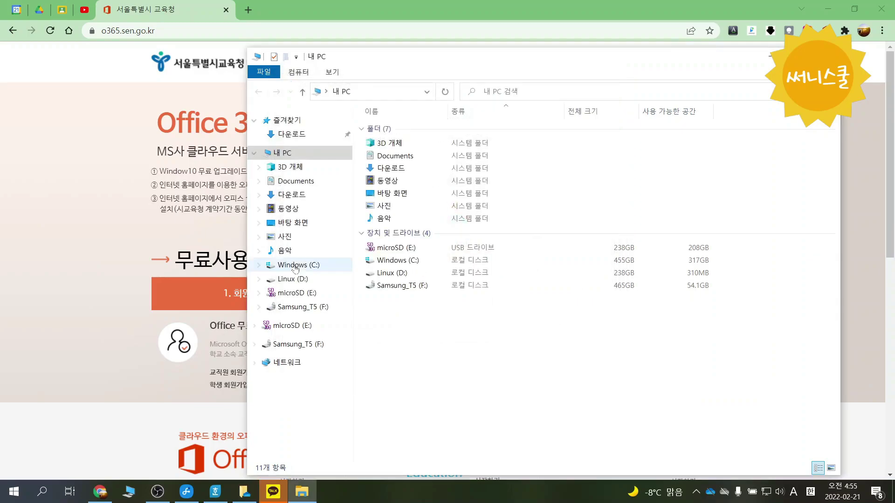
pyautogui.press('Return')
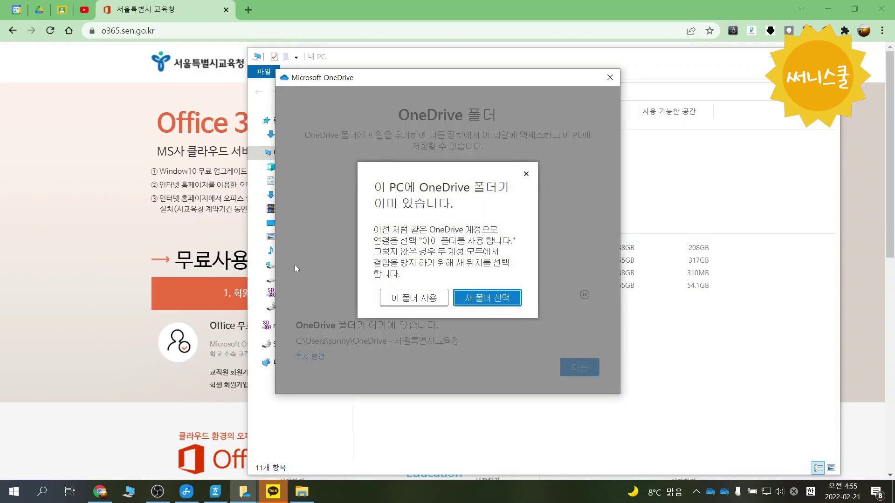
pyautogui.click(415, 294)
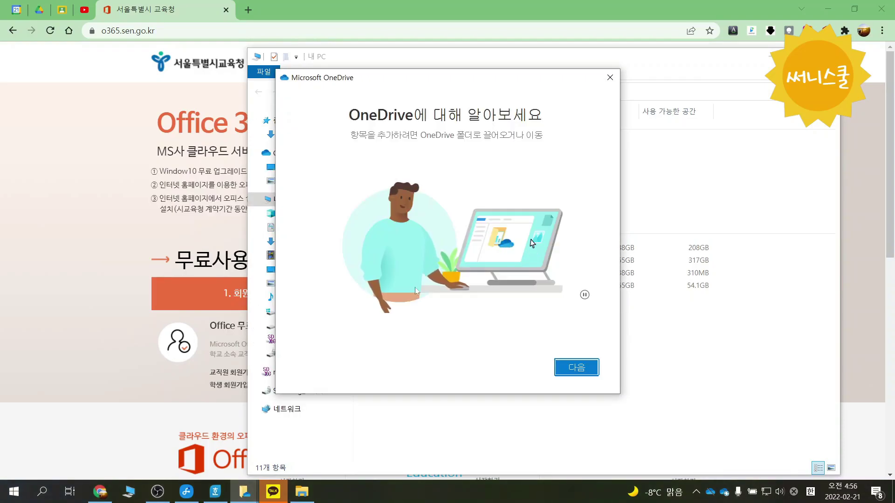
# Step: Finish the OneDrive introduction pages and open the synced OneDrive - 서울특별시교육청 folder
pyautogui.click(560, 371)
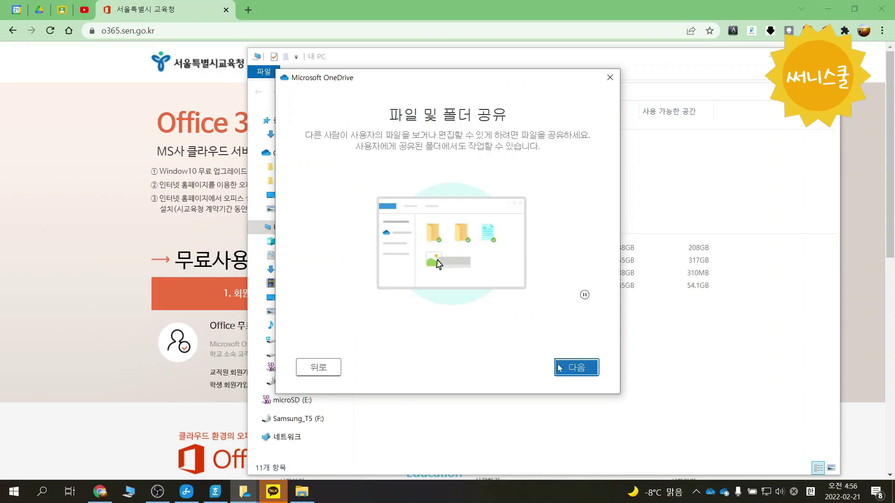
pyautogui.click(559, 369)
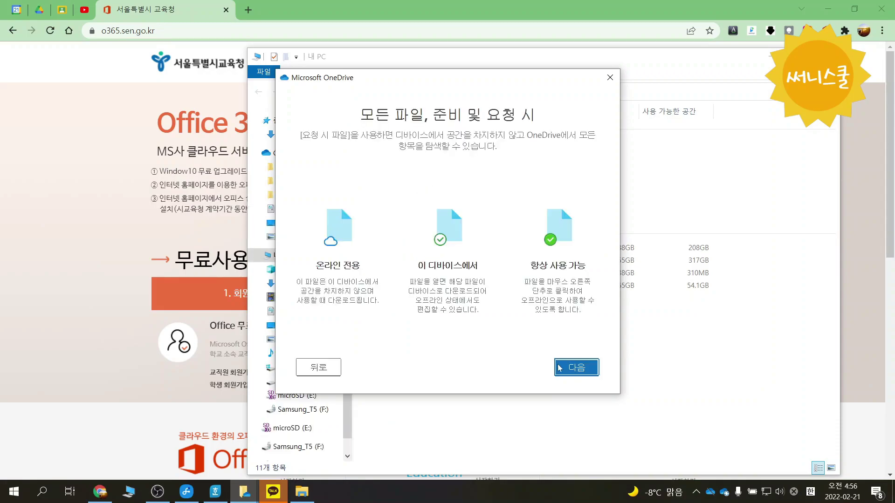
pyautogui.click(561, 368)
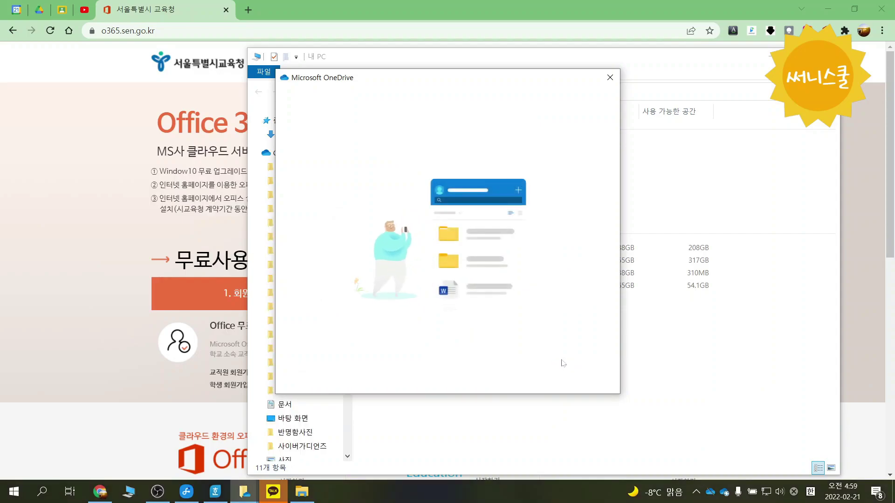
pyautogui.click(563, 368)
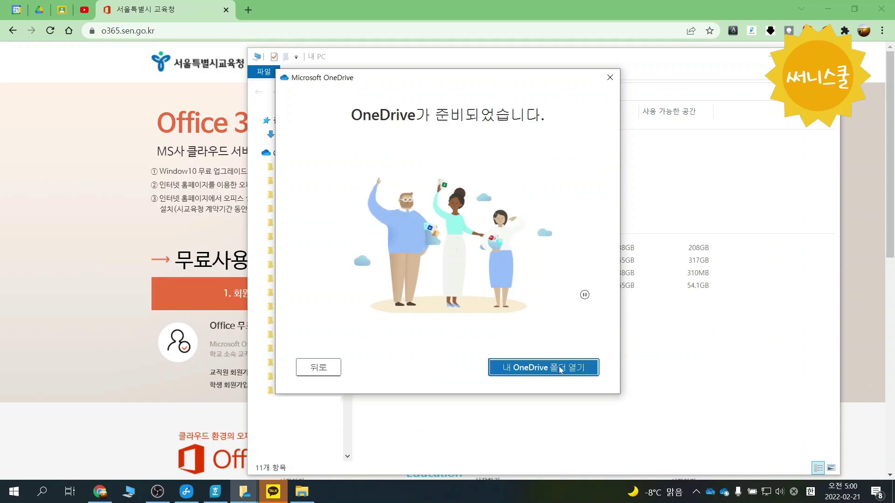
pyautogui.click(560, 369)
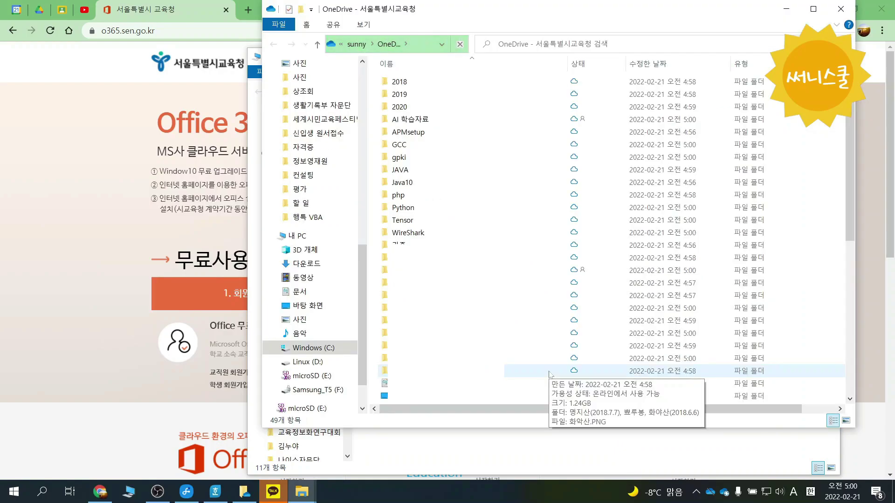
pyautogui.doubleClick(549, 371)
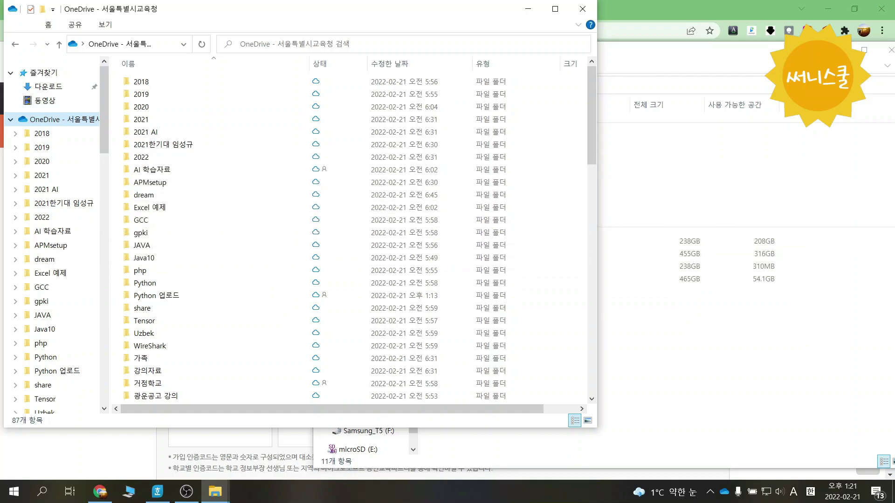
# Step: Open the OneDrive settings, examine the account's options for unlinking this PC and stopping sync, and close the settings
pyautogui.click(725, 492)
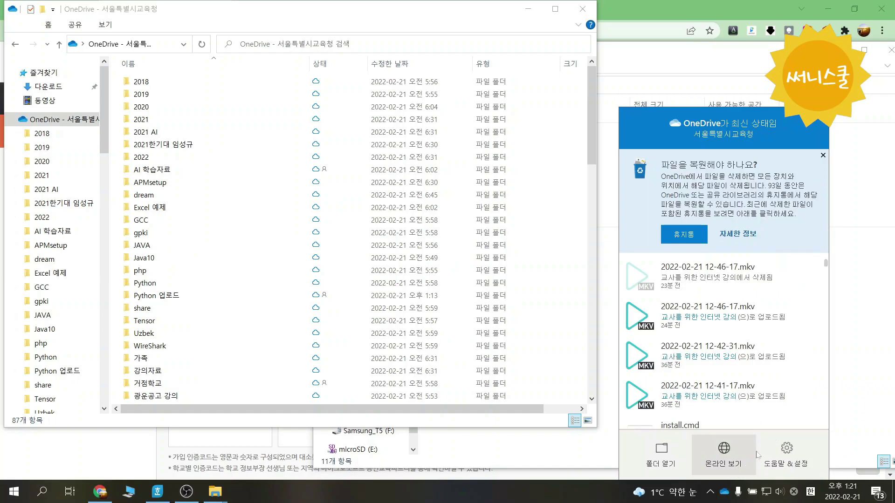
pyautogui.click(773, 443)
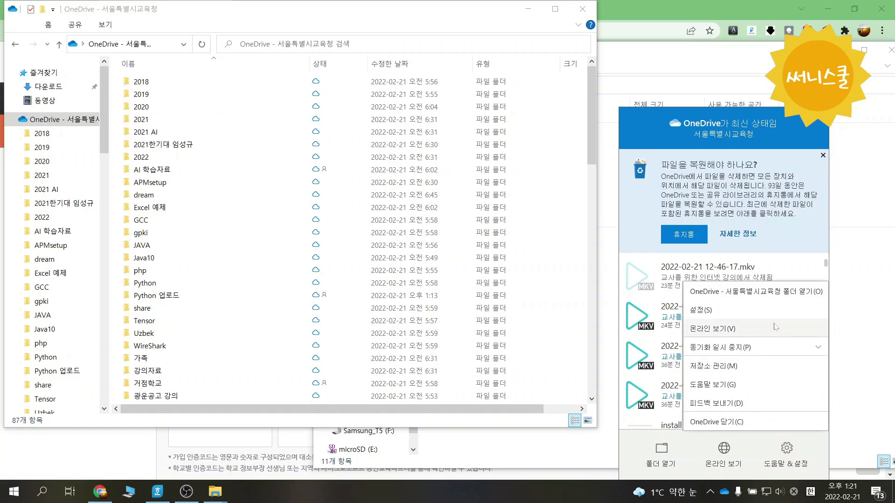
pyautogui.click(769, 310)
pyautogui.click(366, 114)
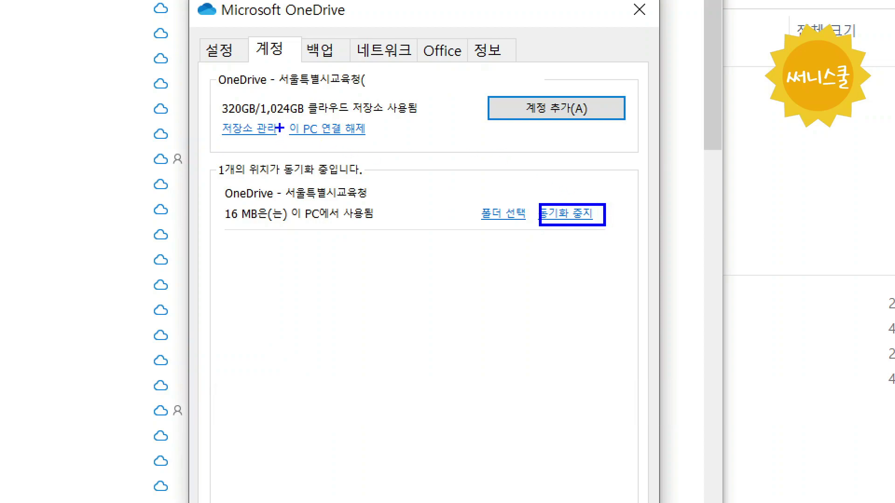
pyautogui.moveTo(285, 115)
pyautogui.mouseDown()
pyautogui.moveTo(378, 159)
pyautogui.moveTo(382, 151)
pyautogui.mouseUp()
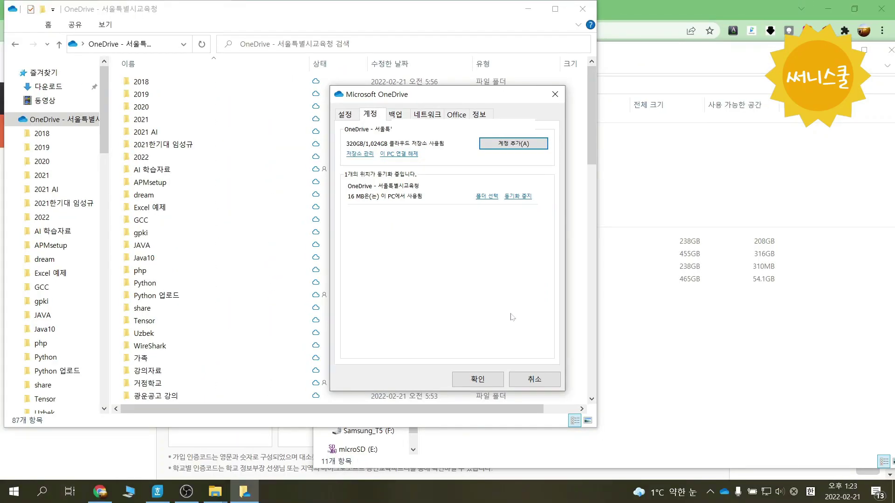
pyautogui.click(478, 379)
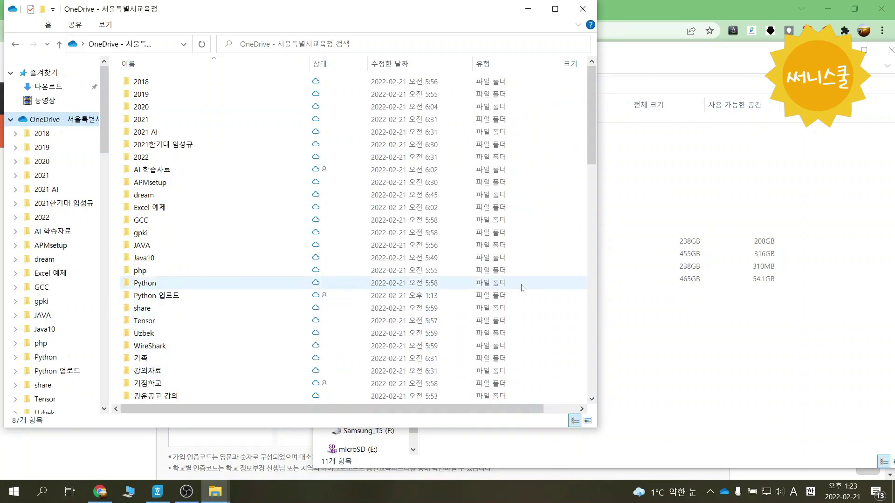
# Step: Browse the Windows (C:) drive through 사용자 to the sunny folder and locate the OneDrive - 서울특별시교육청 folder
pyautogui.click(611, 276)
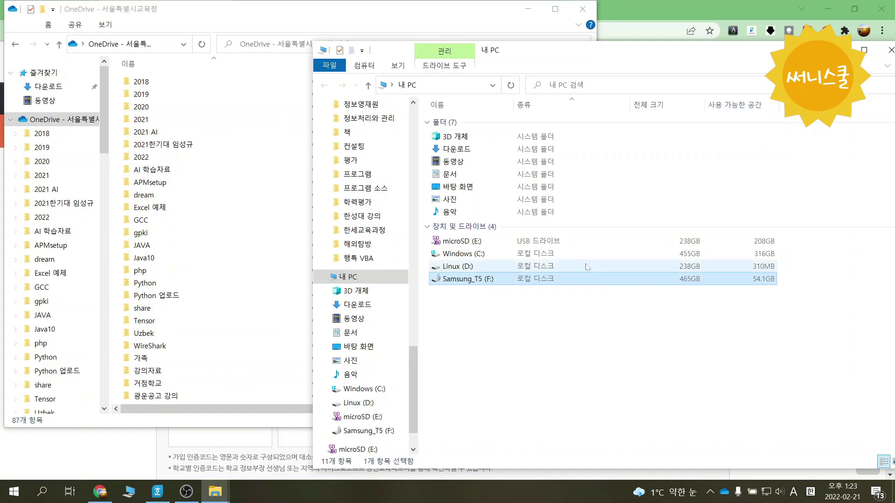
pyautogui.doubleClick(490, 262)
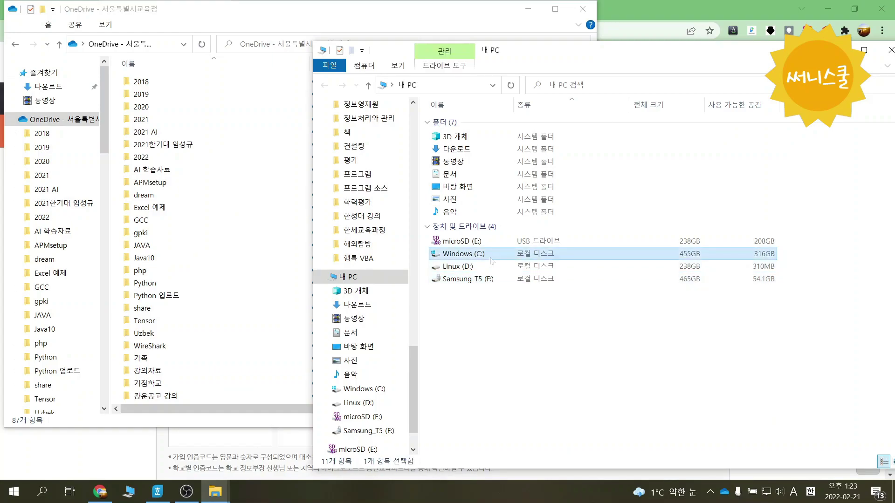
pyautogui.scroll(-1, 494, 289)
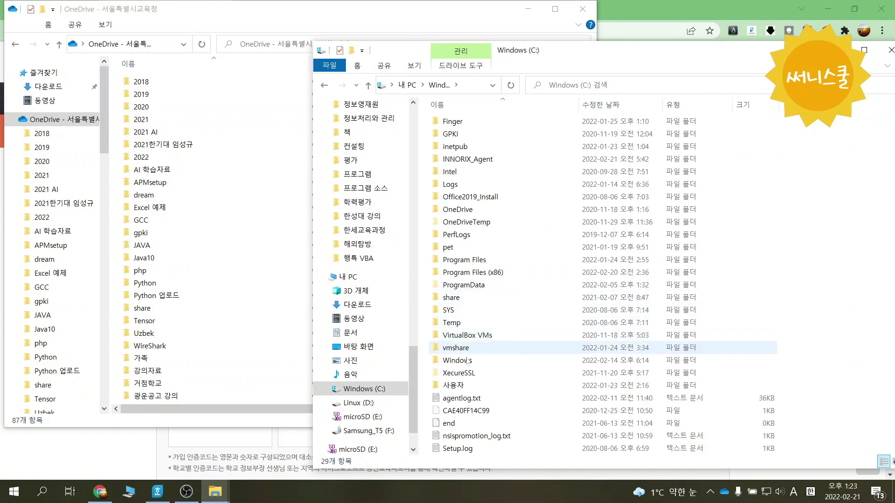
pyautogui.doubleClick(460, 385)
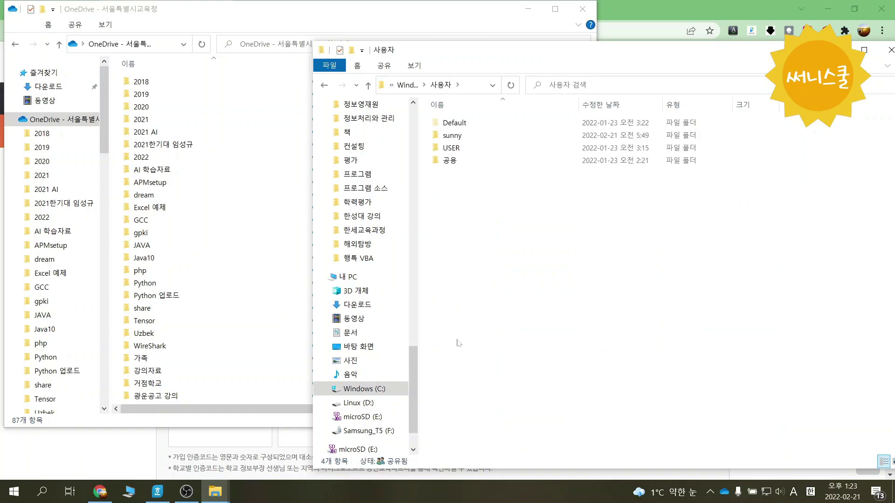
pyautogui.click(455, 136)
pyautogui.doubleClick(455, 138)
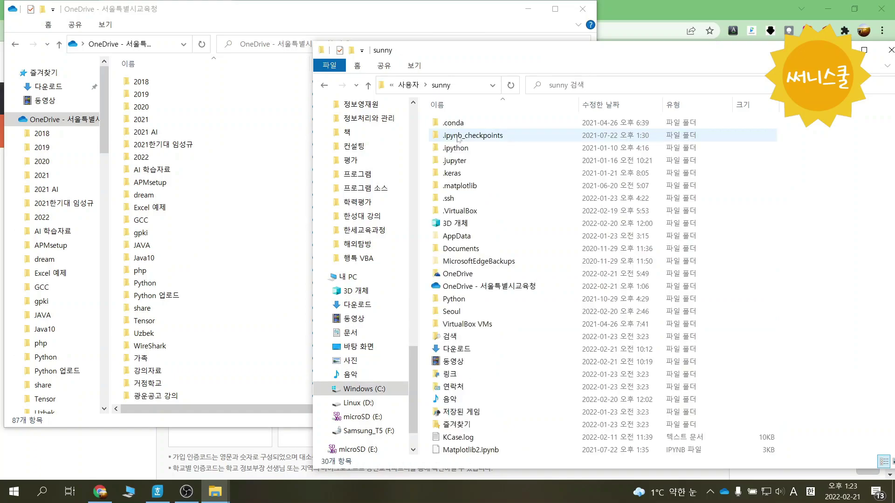
pyautogui.click(462, 287)
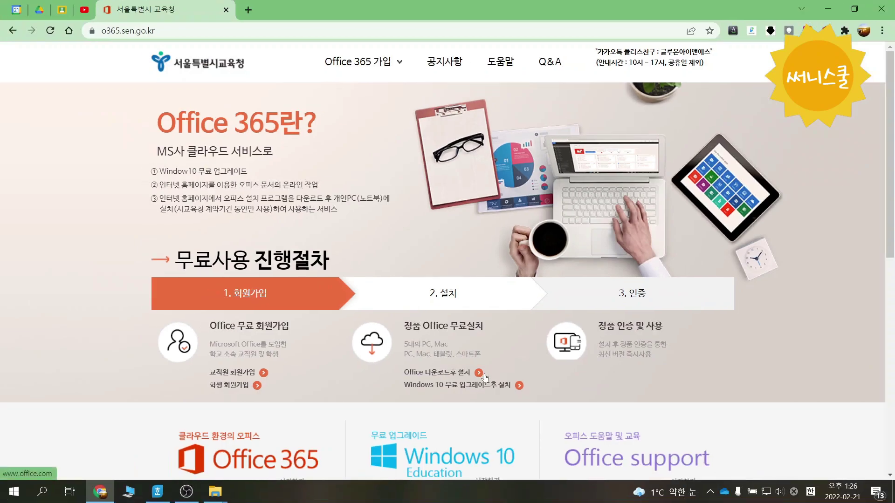
# Step: Open the Office download page from the Office 365 site and point out the Install Office option
pyautogui.click(479, 373)
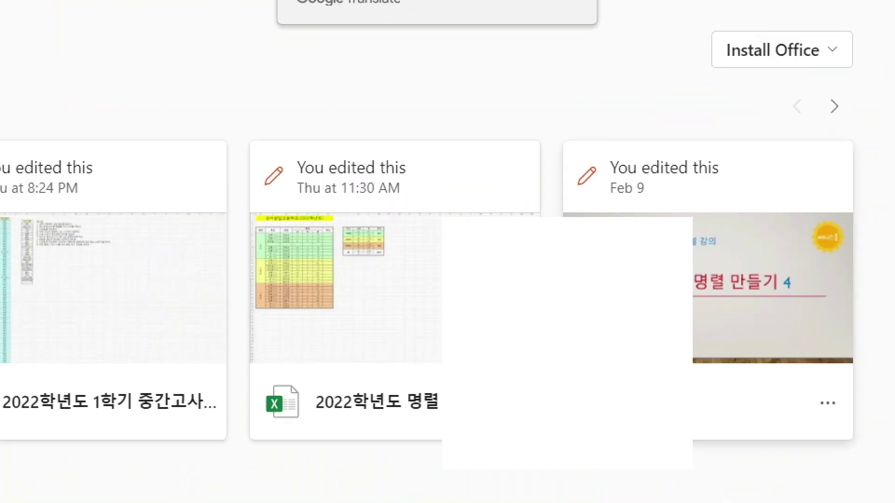
pyautogui.moveTo(712, 27); pyautogui.dragTo(837, 120)
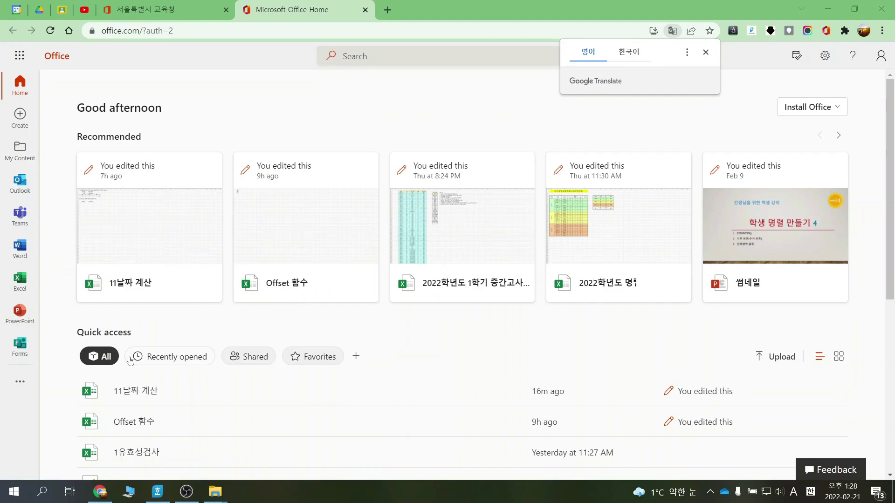
# Step: Launch the installed desktop Excel and view its account information page
pyautogui.press('super')
pyautogui.scroll(-3, 131, 358)
pyautogui.scroll(-1, 129, 362)
pyautogui.click(93, 407)
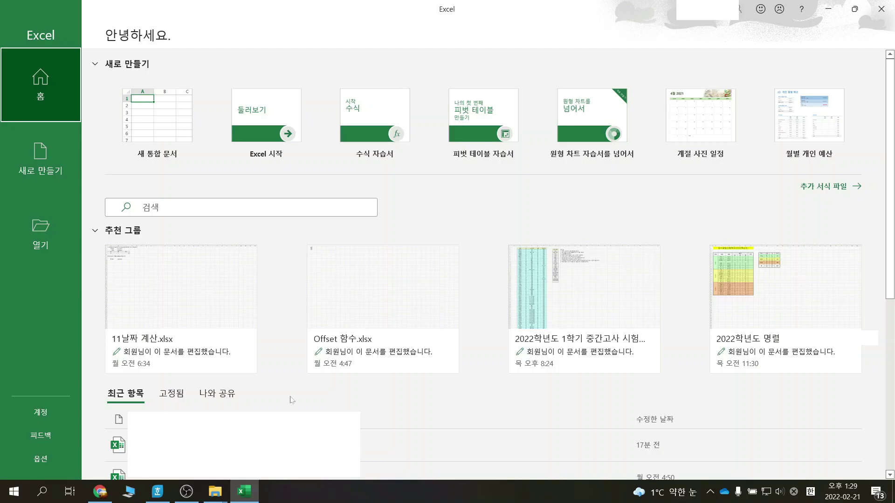
pyautogui.click(60, 410)
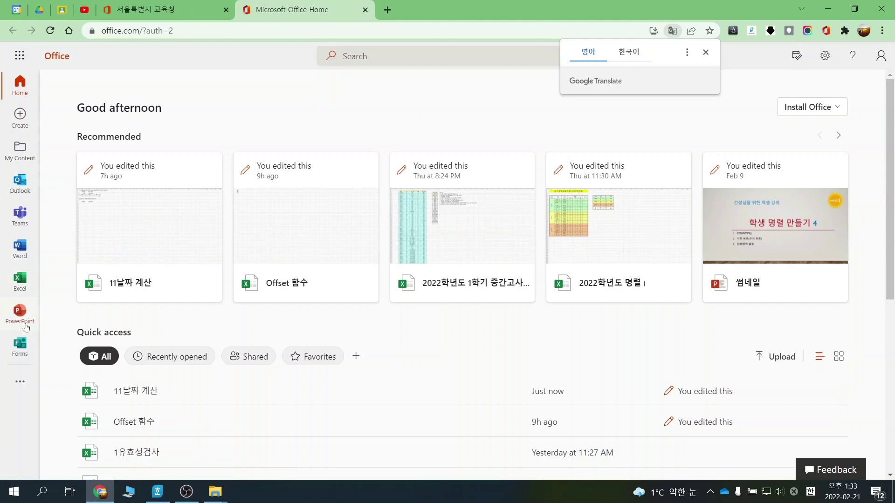
# Step: Go to Excel on the web from Office Home and open the recommended Offset 함수 workbook
pyautogui.click(28, 280)
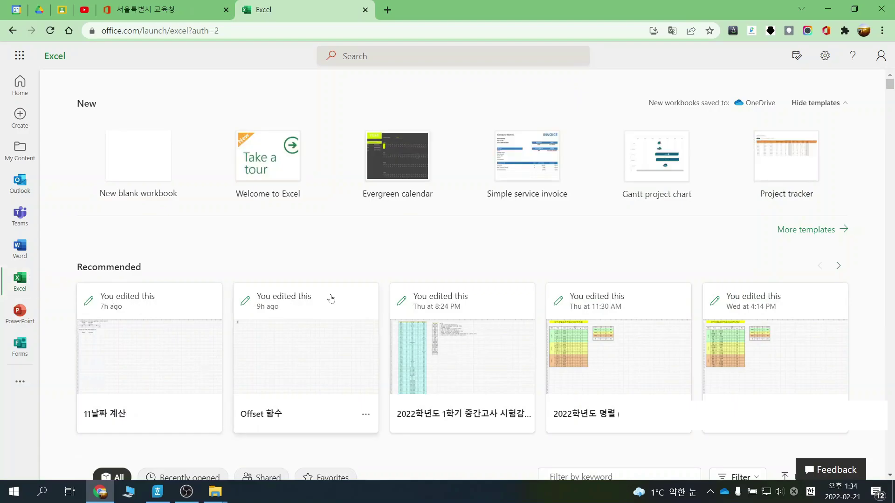
pyautogui.click(314, 308)
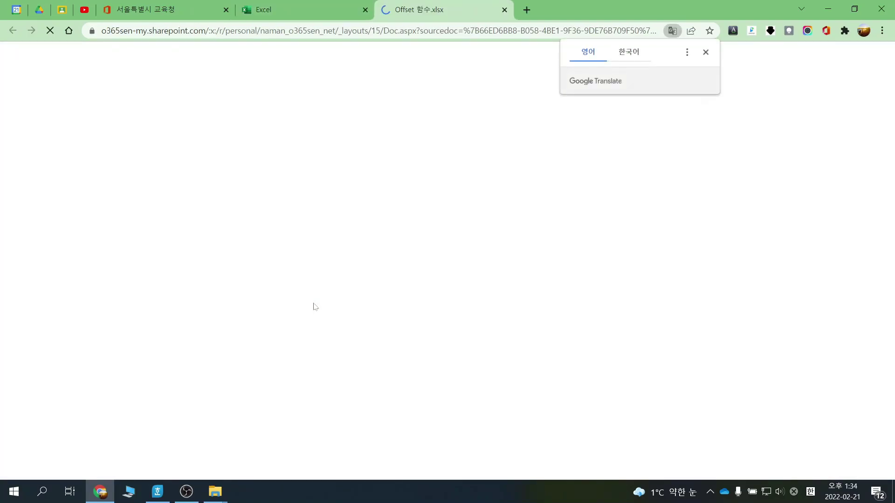